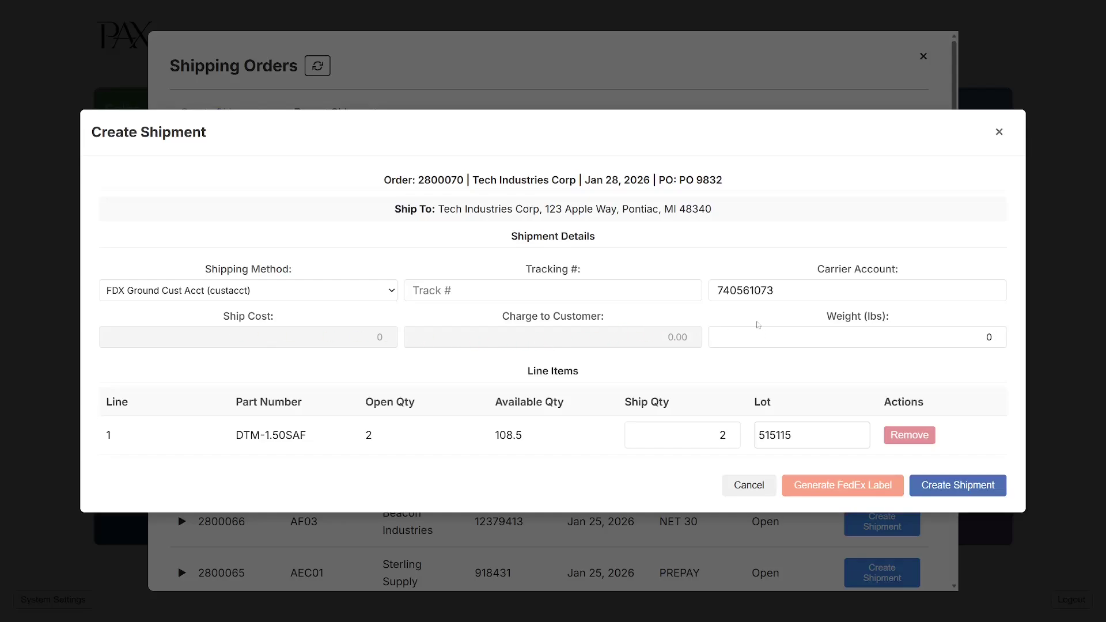
Step: Set the shipment weight to 1 lb
click(962, 340)
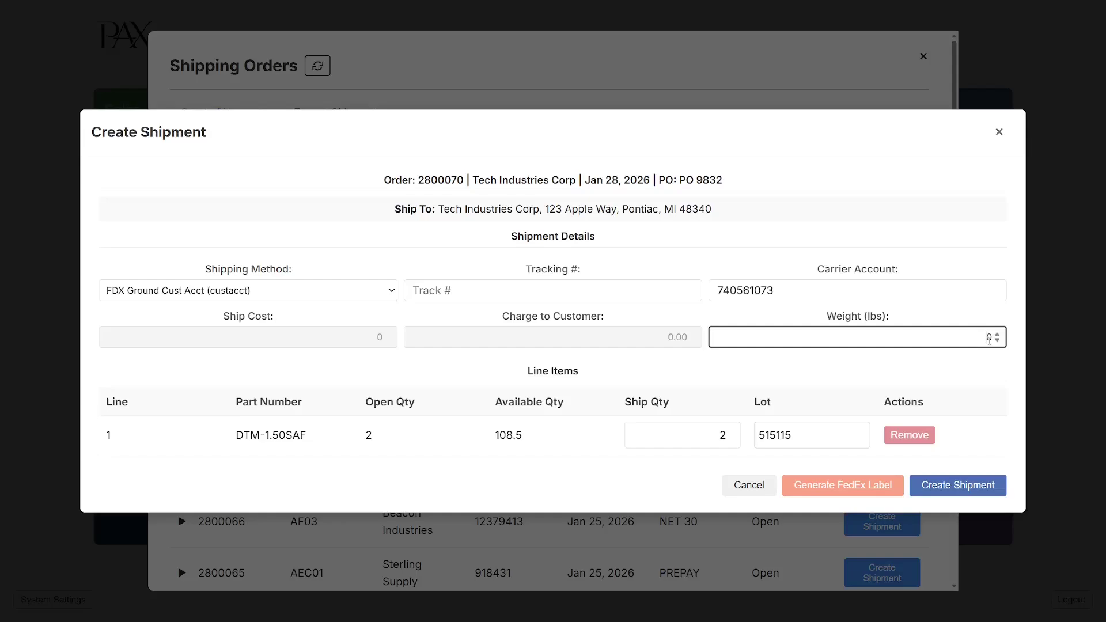
double_click(989, 339)
text(1)
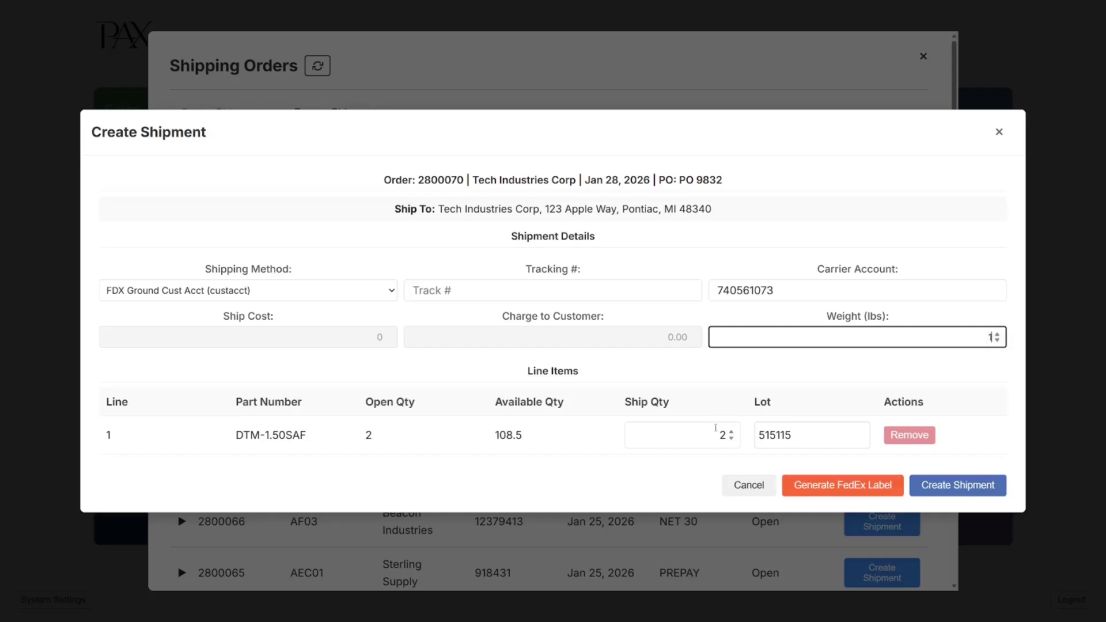
click(699, 416)
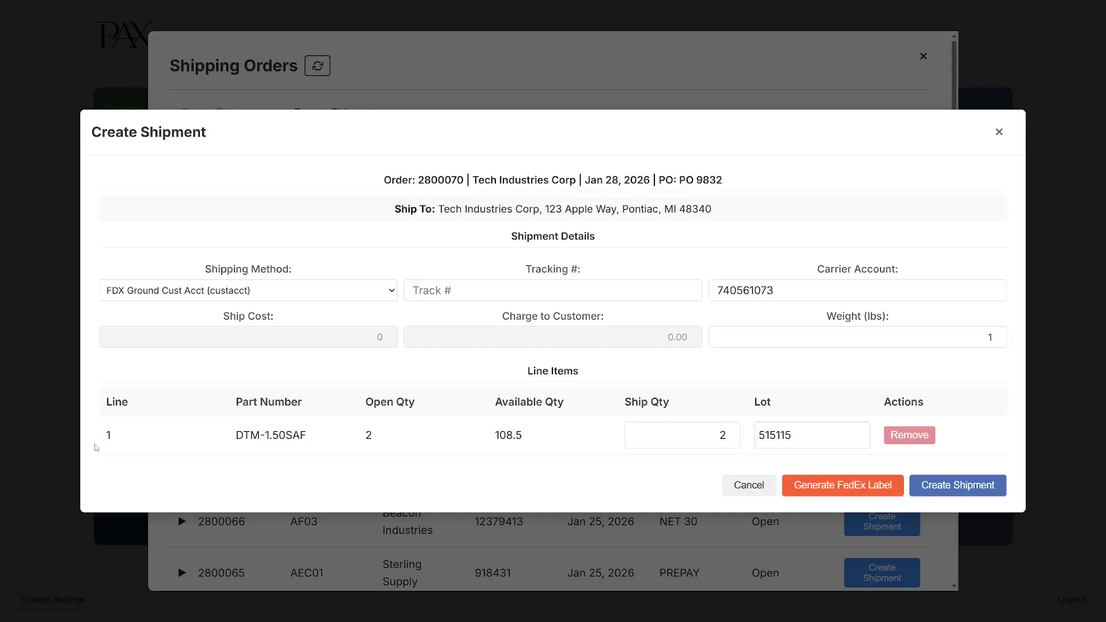
drag(651, 417, 623, 411)
click(652, 407)
Step: Switch the lot for part DTM-1.50SAF to 515016 and then back to 515115
click(803, 443)
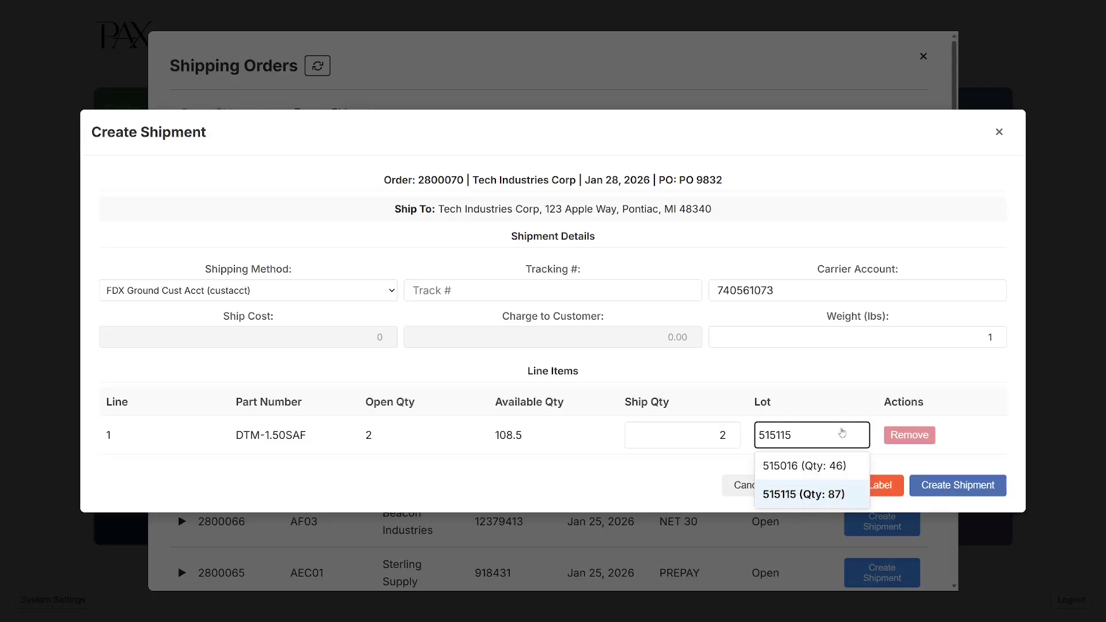
click(818, 472)
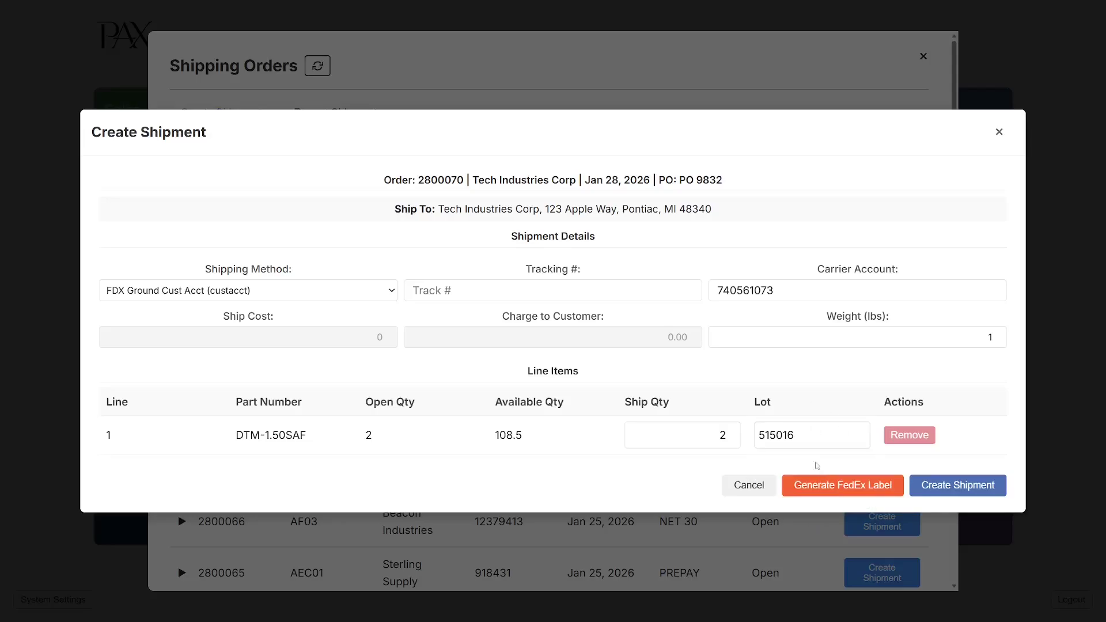
click(811, 441)
click(812, 494)
Step: Clear the shipment weight to 0 and set it to 2 lbs
drag(984, 336, 995, 336)
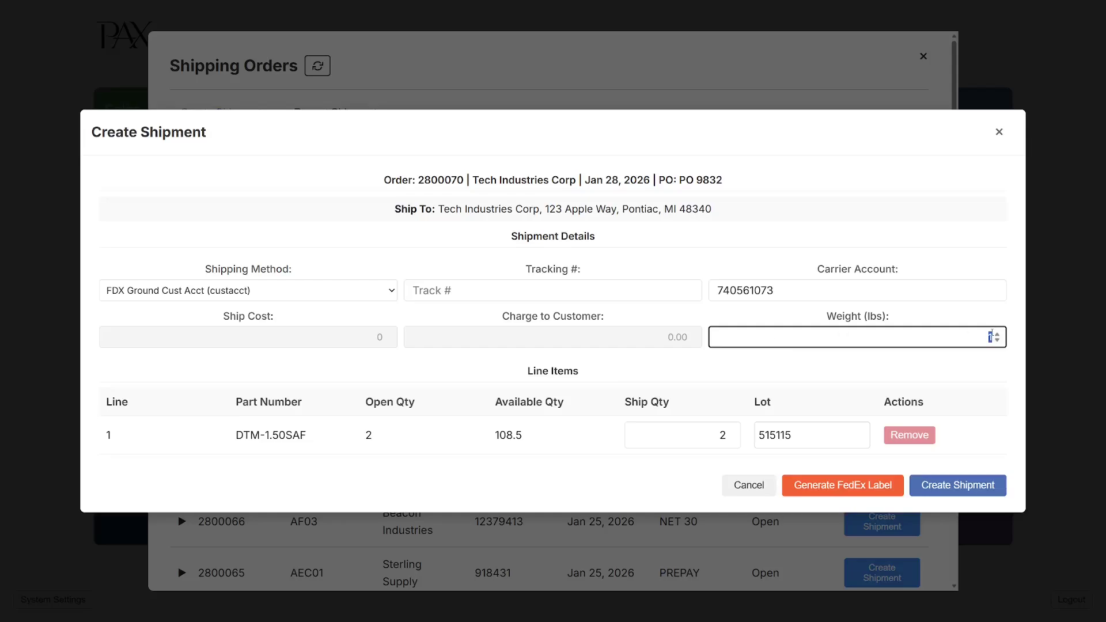
text(0)
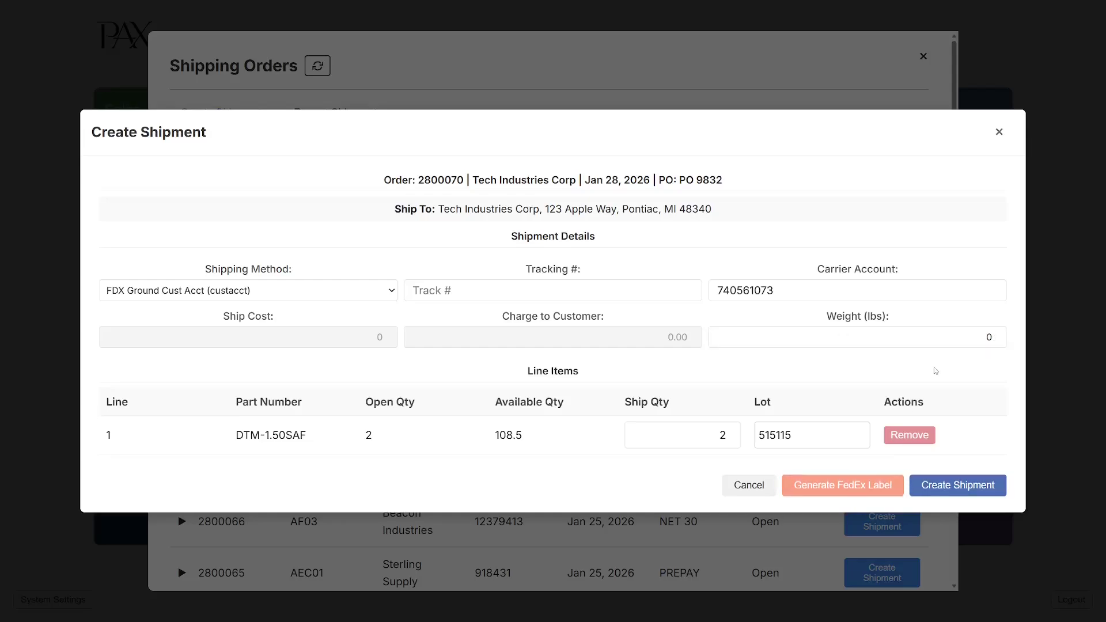
drag(992, 336, 1028, 344)
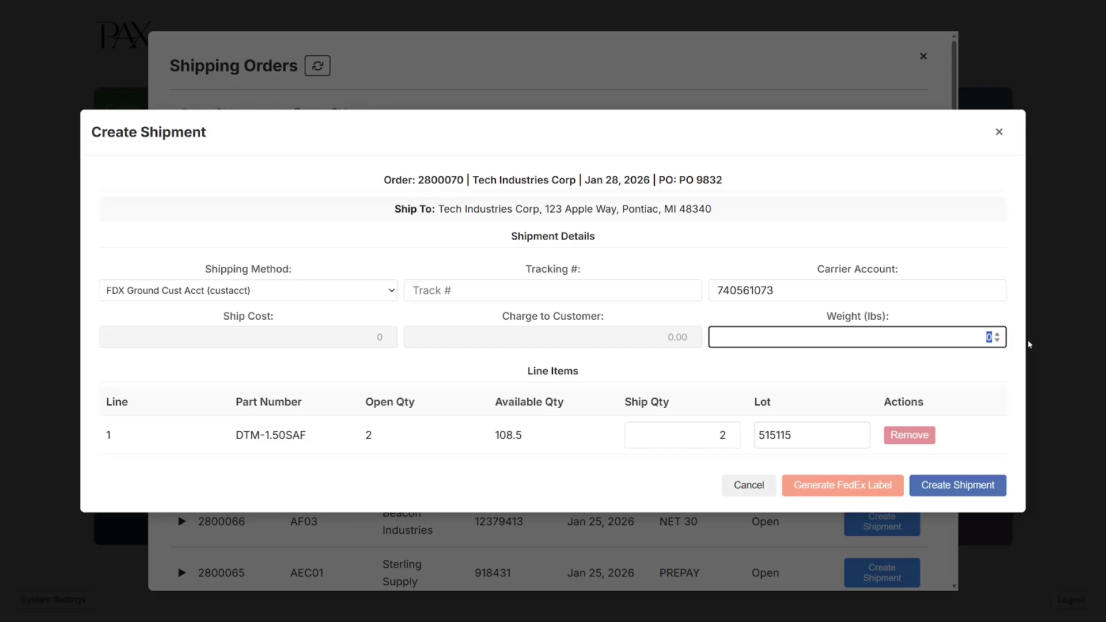
text(2)
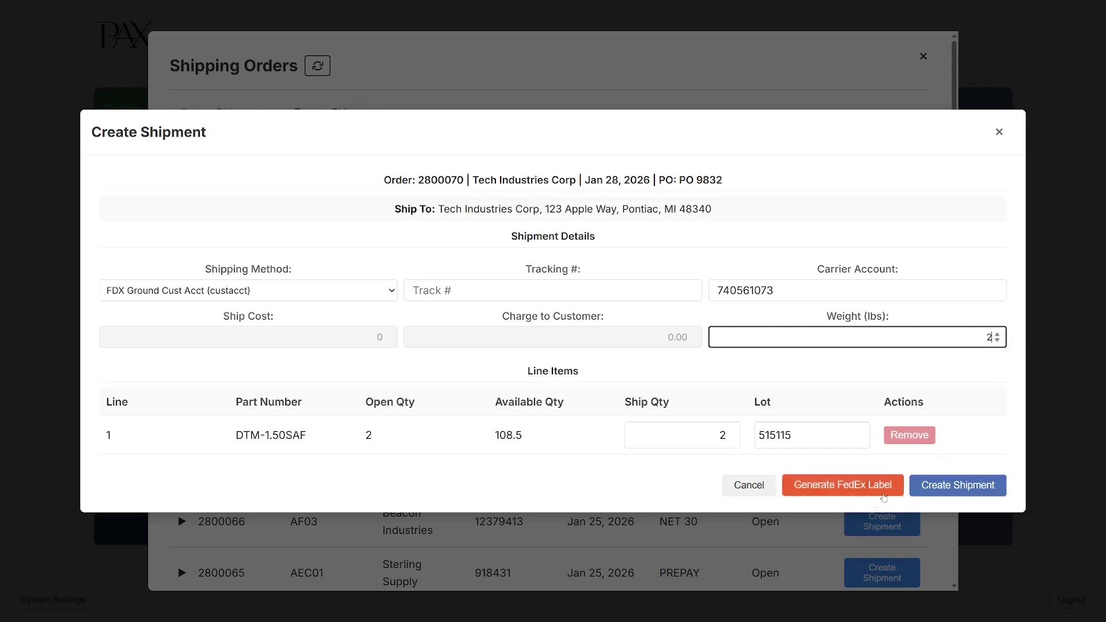
Step: Generate a FedEx Ground shipping label for a package 10 in long, 8 in wide and 6 in high
click(835, 481)
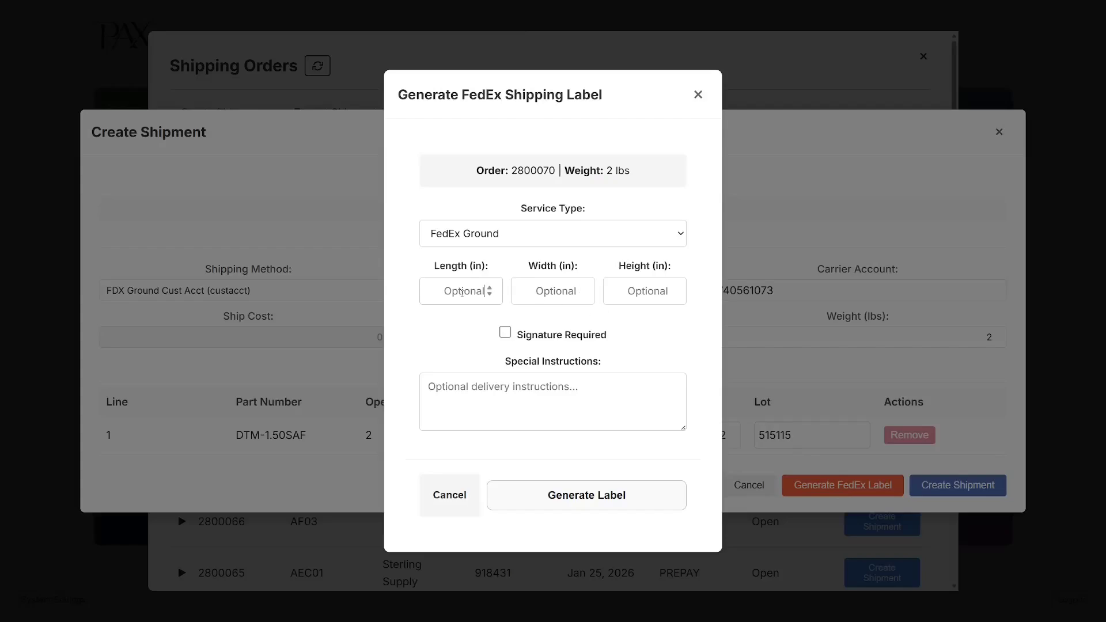
click(520, 243)
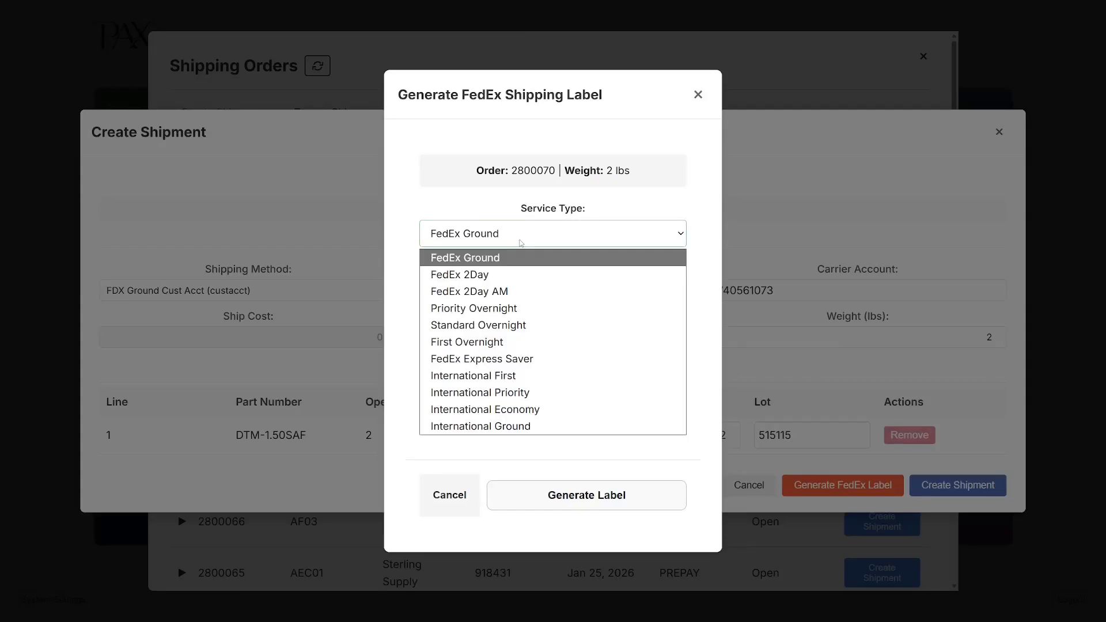
click(520, 242)
click(462, 295)
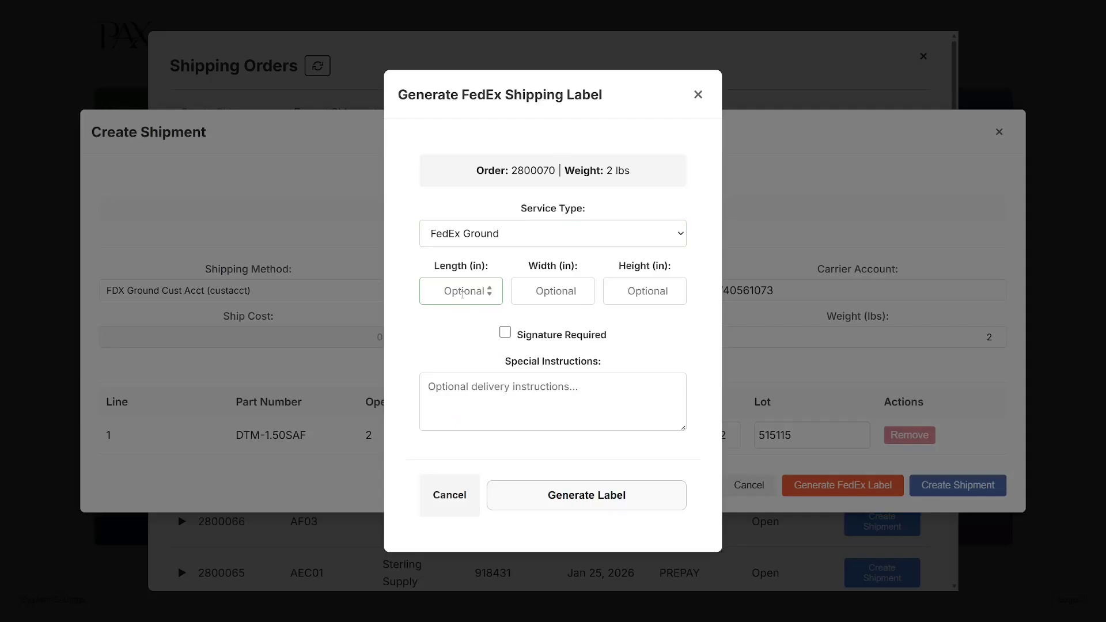
text(10)
key(Tab)
text(8)
key(Tab)
text(6)
key(Tab)
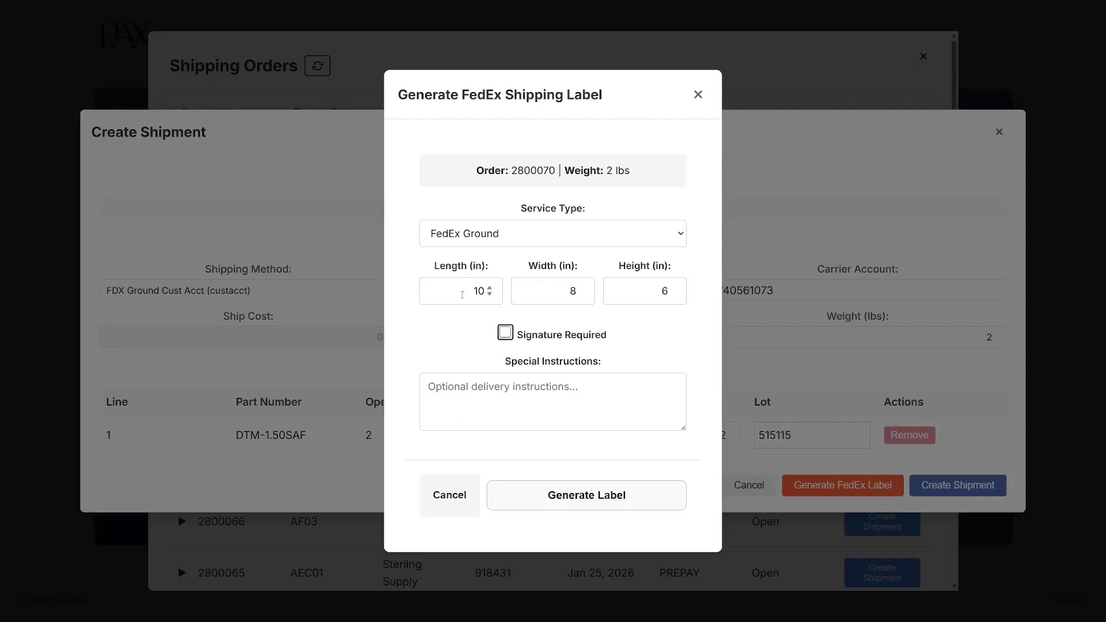
click(524, 362)
click(596, 494)
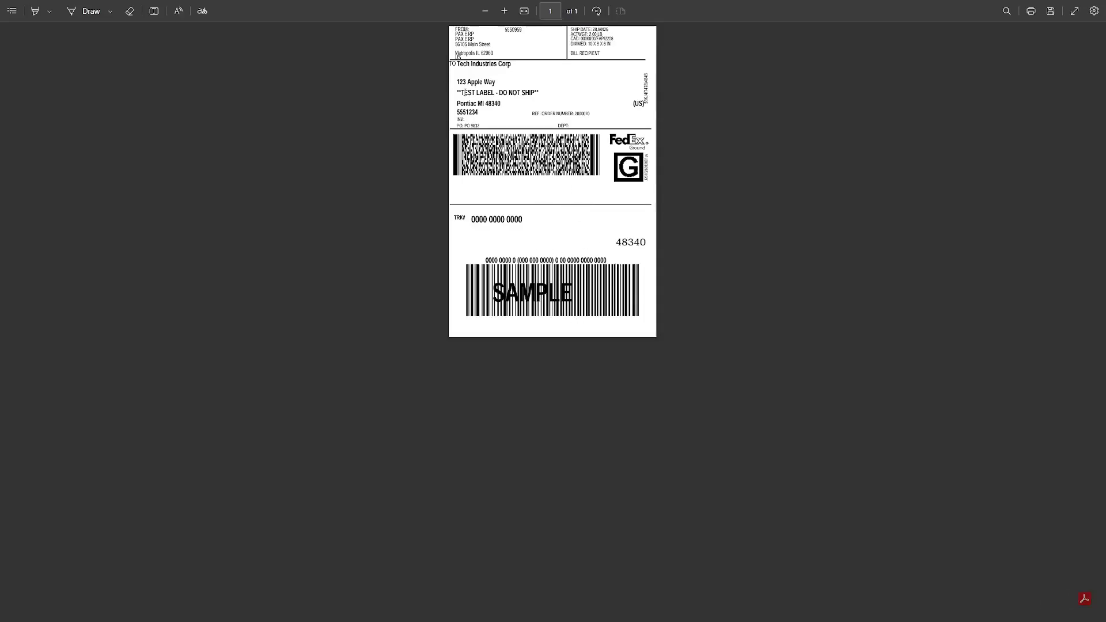
Step: Review the recipient details on the generated FedEx label and close the label
drag(464, 92, 582, 99)
click(582, 101)
mouse_move(260, 70)
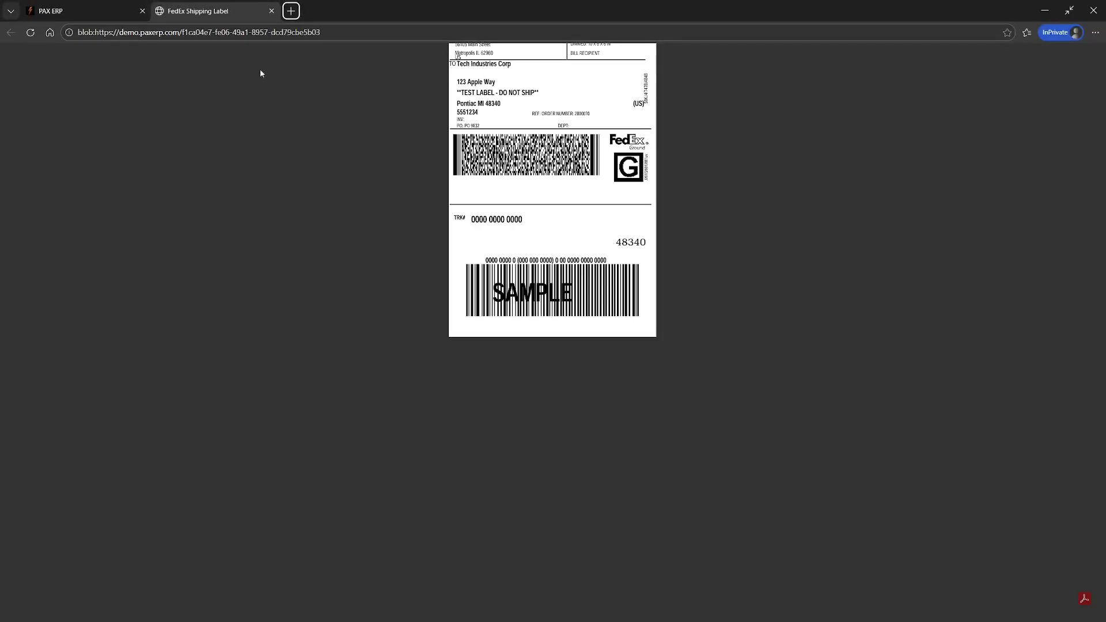
click(271, 11)
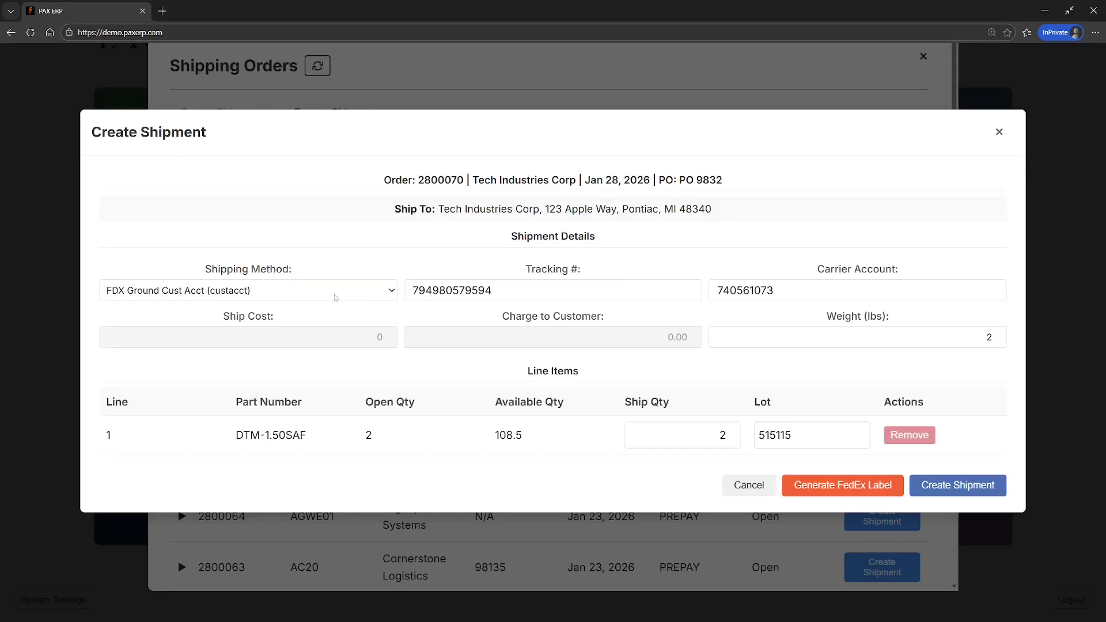
Step: Check the tracking number, ship cost and customer charge fields in the shipment details
drag(523, 292, 408, 291)
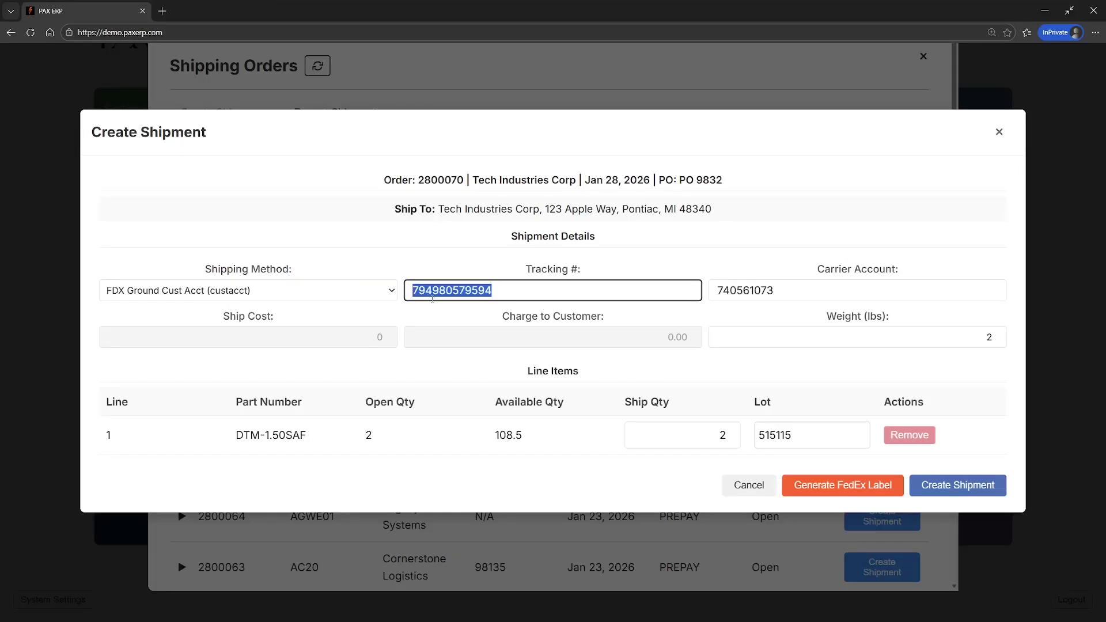
click(432, 310)
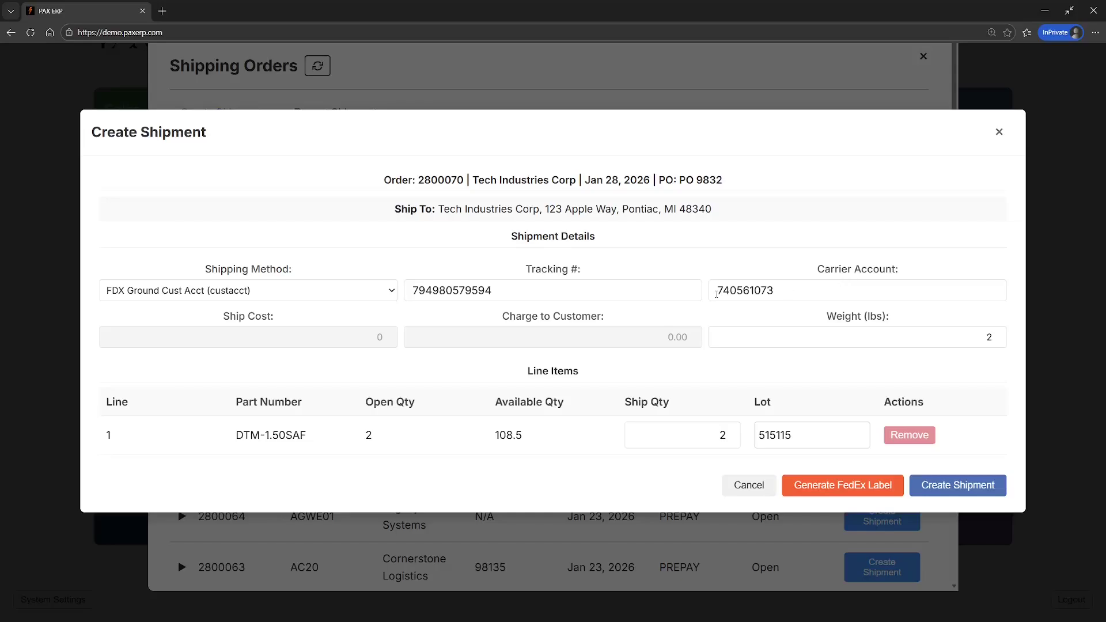
drag(226, 323, 271, 320)
click(443, 329)
Step: Change the shipping method to FDX Ground Invoice (billcust) and generate a new FedEx Ground label with the same package dimensions
click(279, 290)
scroll(253, 450, down, 1)
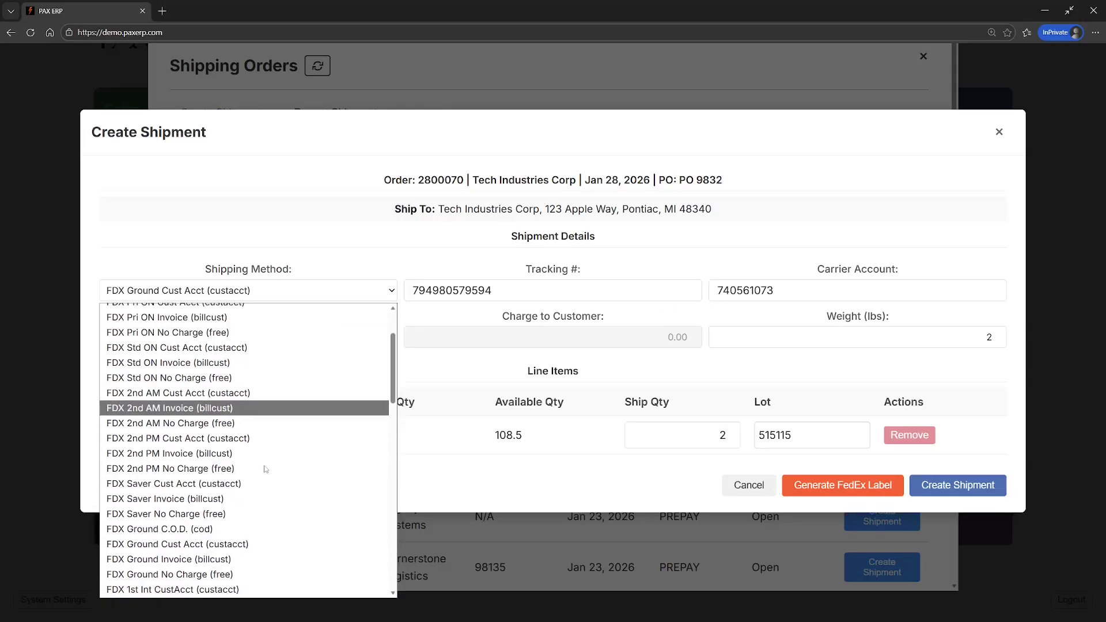
click(227, 559)
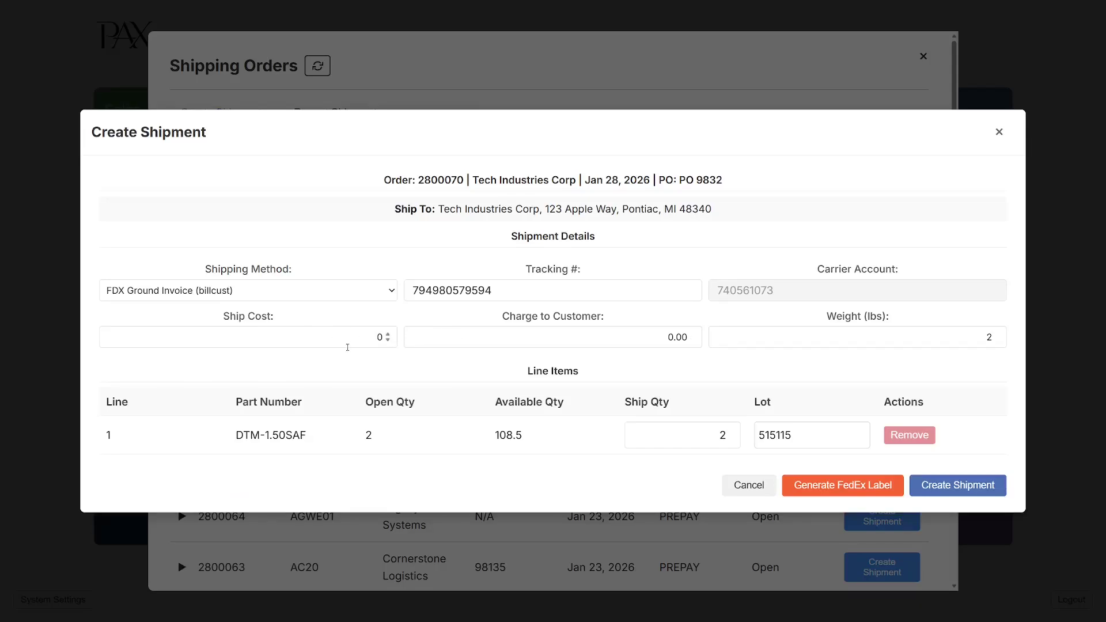
click(820, 485)
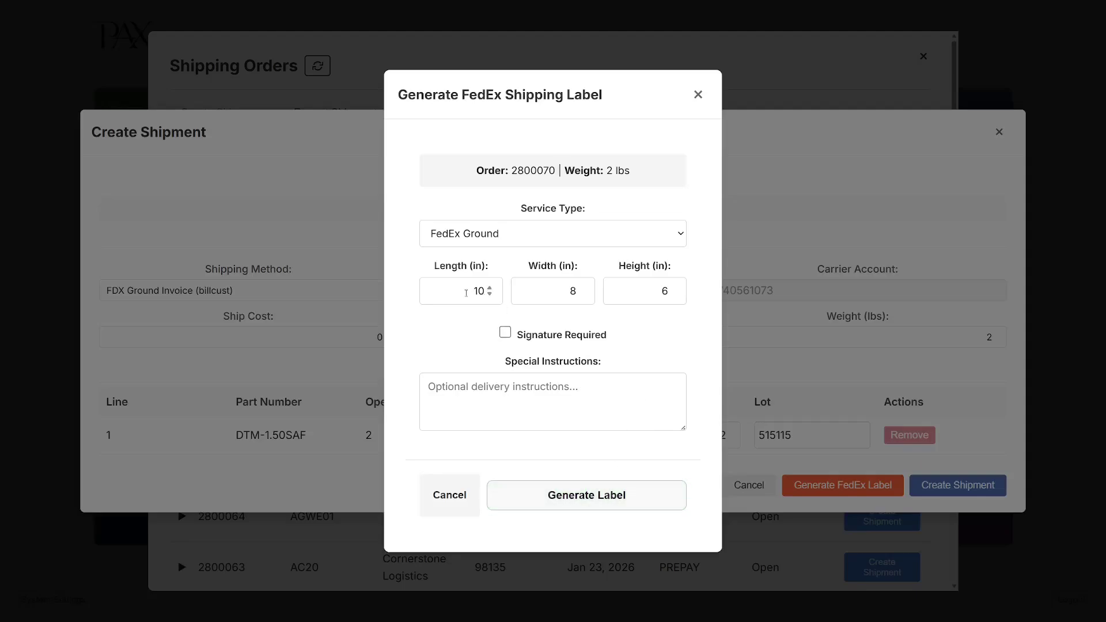
click(551, 496)
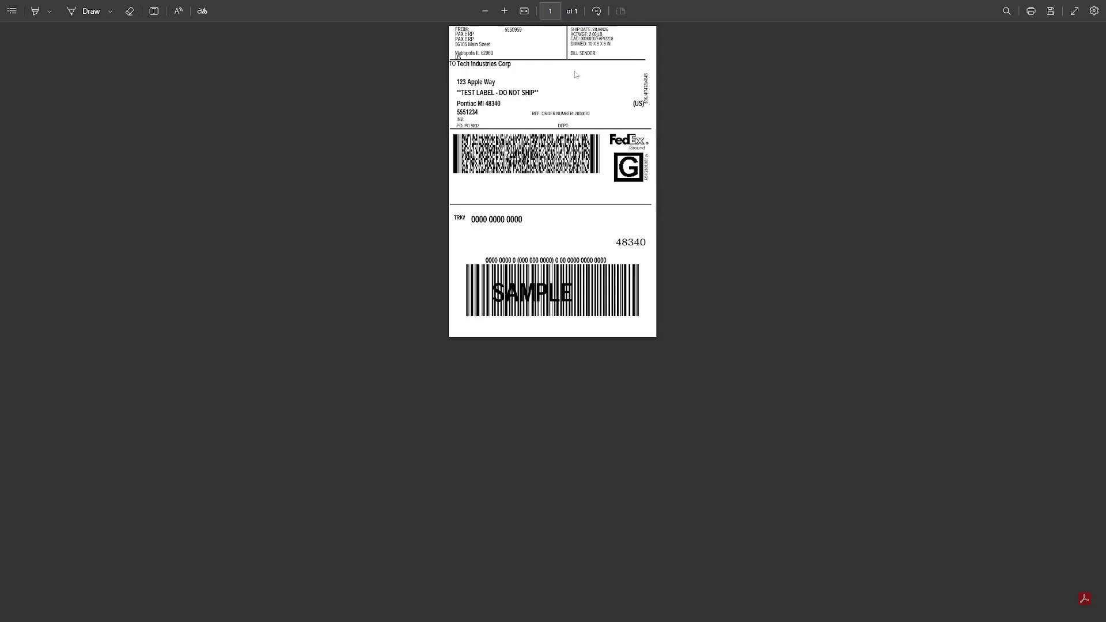
Step: Return from the FedEx label to the shipment form and check the ship cost
key(F11)
click(35, 15)
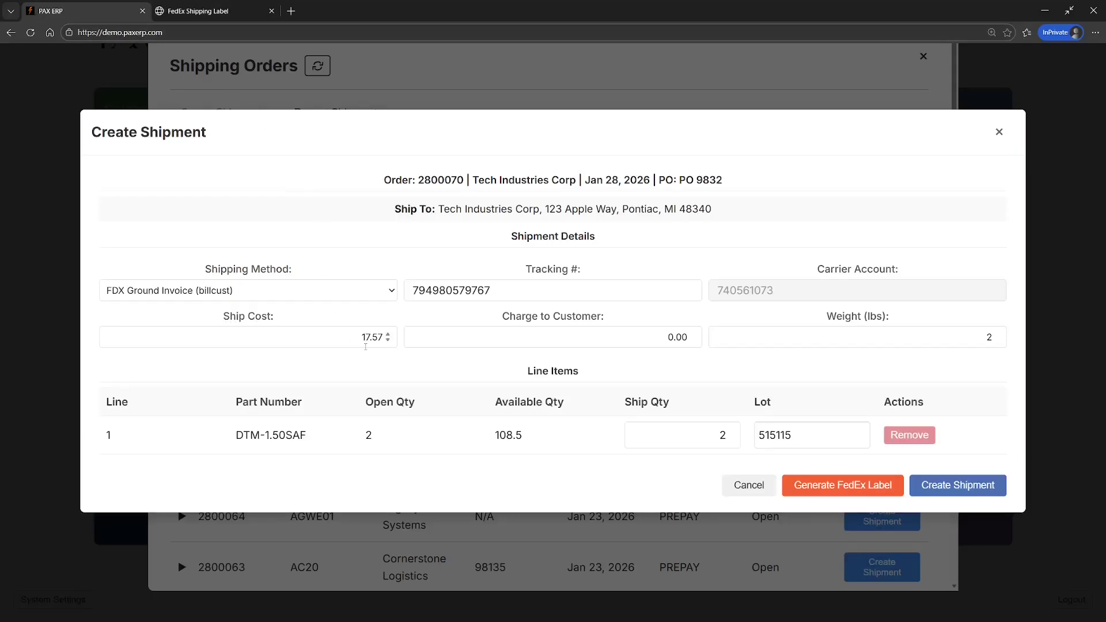
drag(360, 338, 394, 339)
click(388, 362)
Step: Set the shipment's charge to customer to 22.50
click(624, 334)
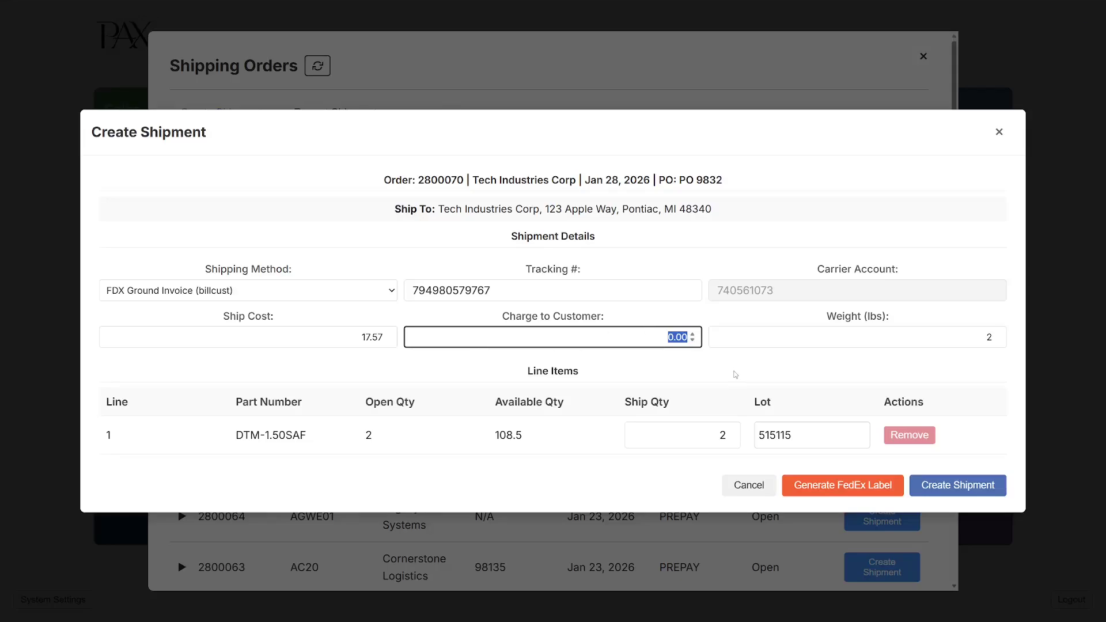
text(22.50)
key(Tab)
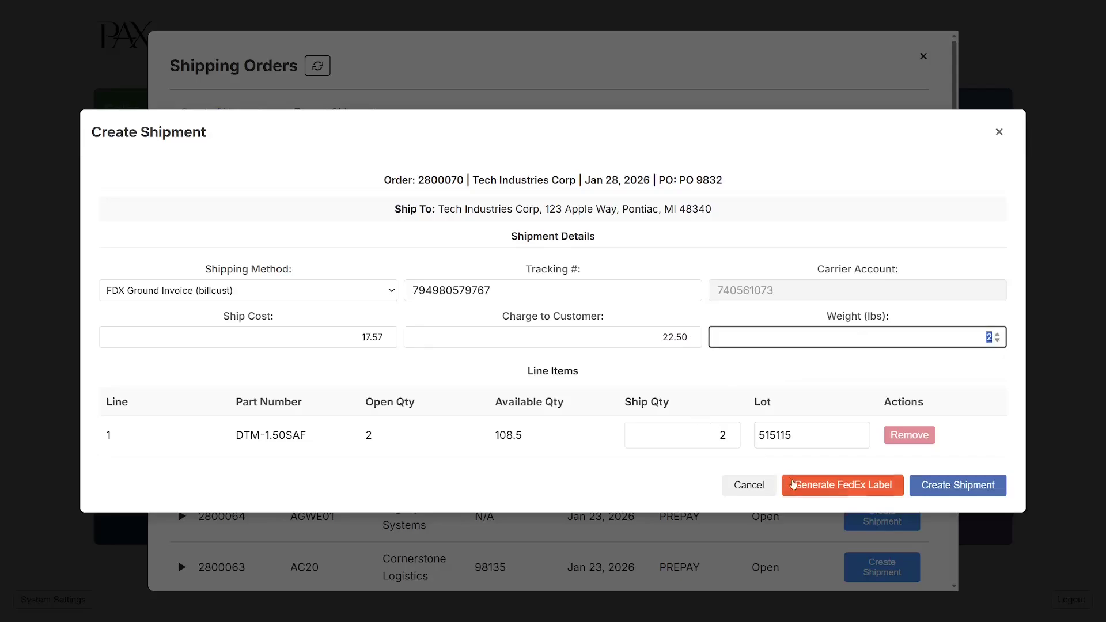
Step: Create the shipment and close its packing list and the Shipping Orders window
click(956, 486)
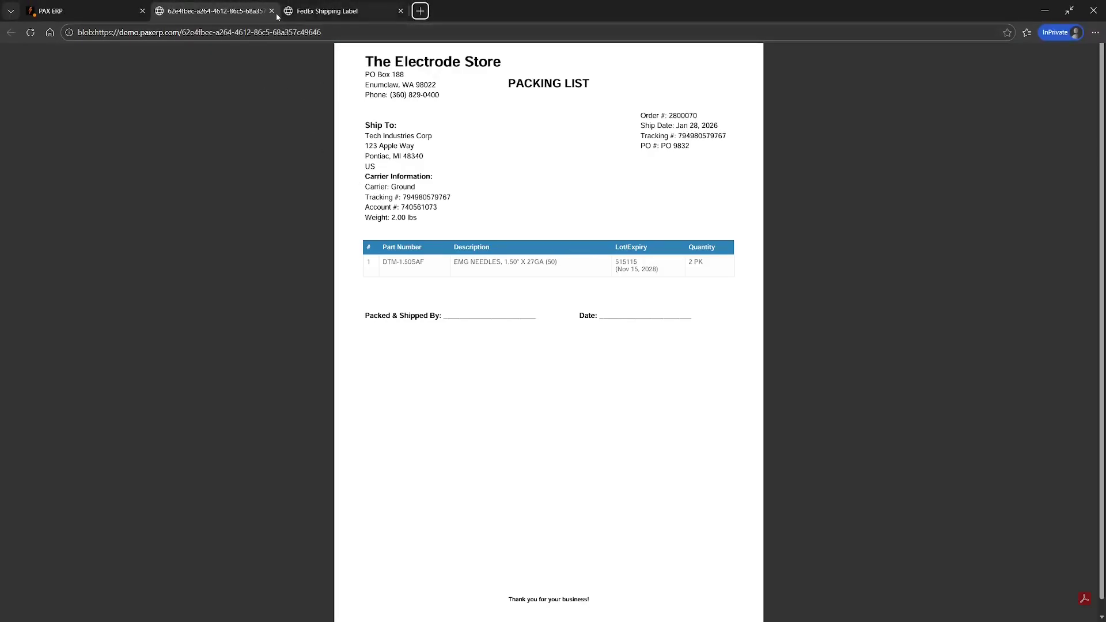
click(273, 13)
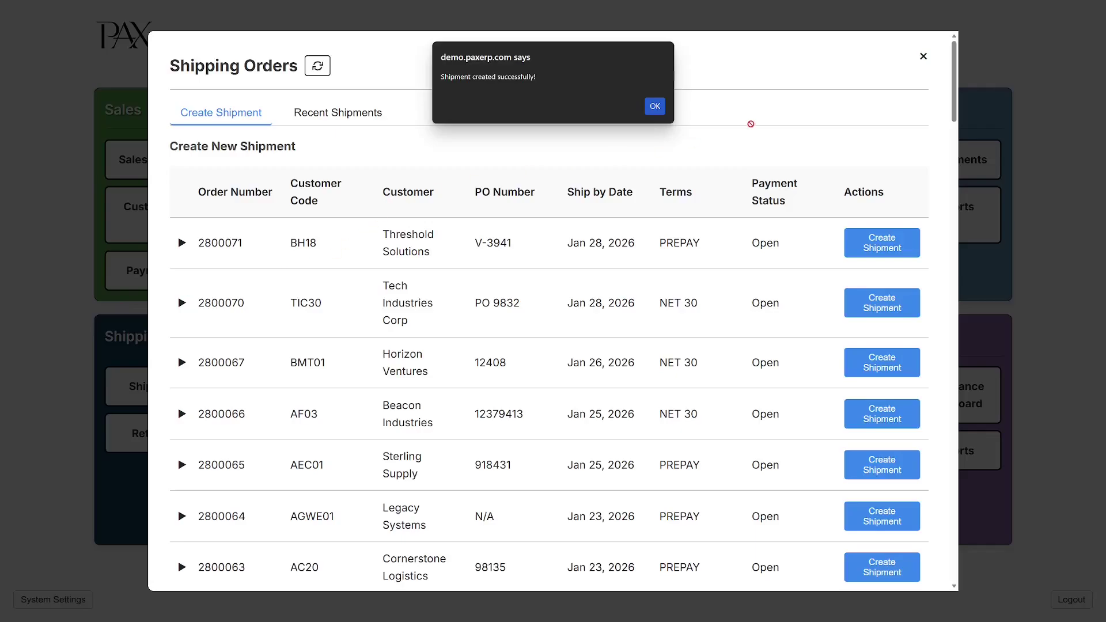
click(654, 106)
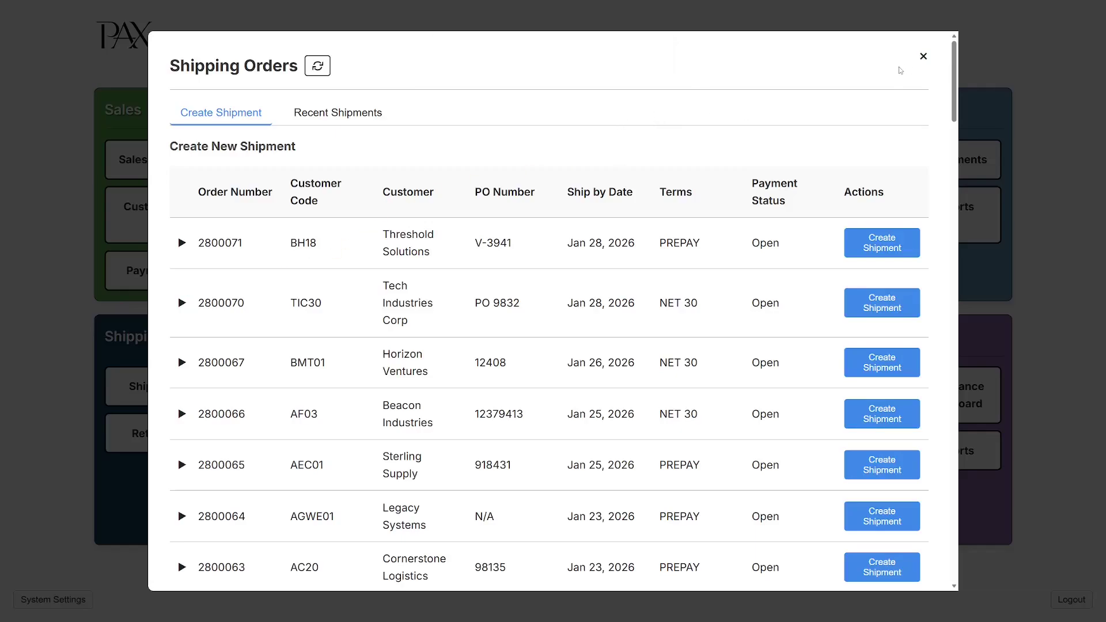
click(923, 55)
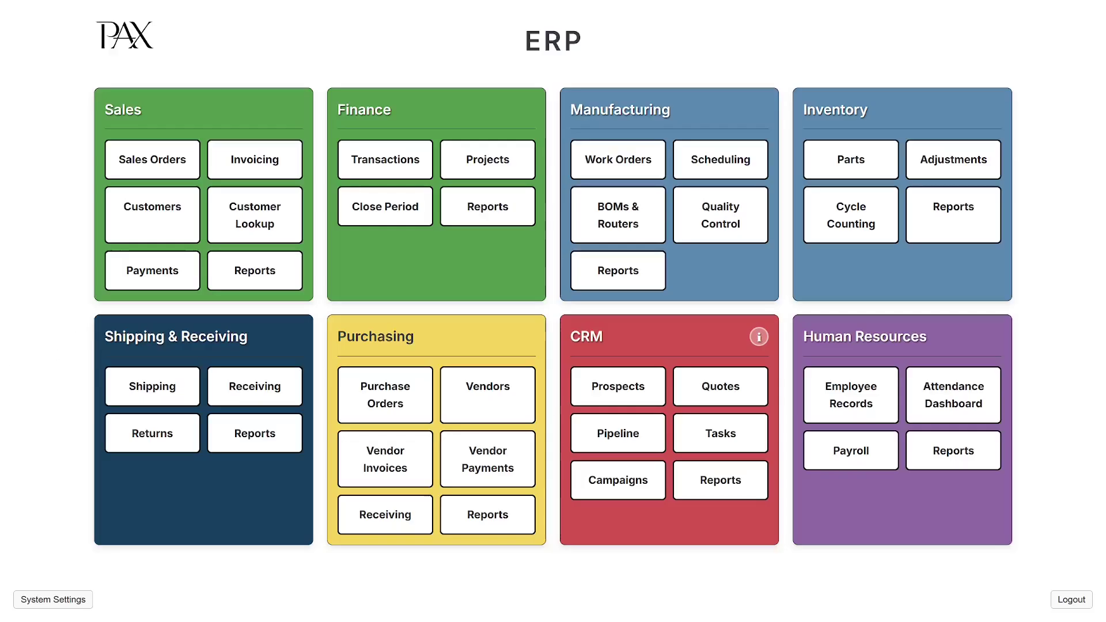